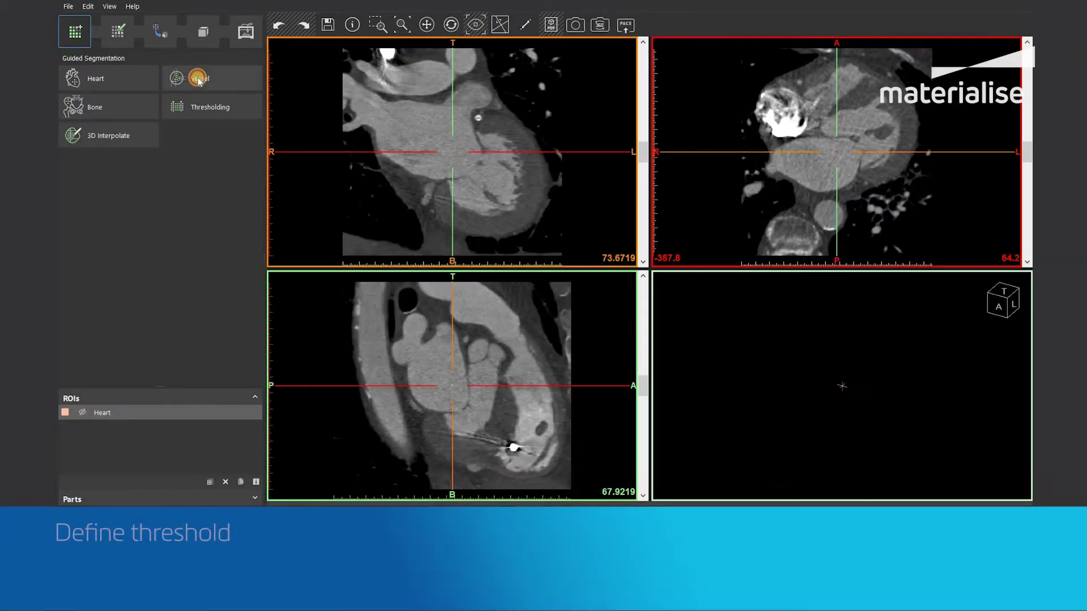
Step: Start a Vessel segmentation and detect its threshold from the bright coronary artery segment beside the ventricle in the sagittal view
{"action": "left_click", "coordinate": [198, 79]}
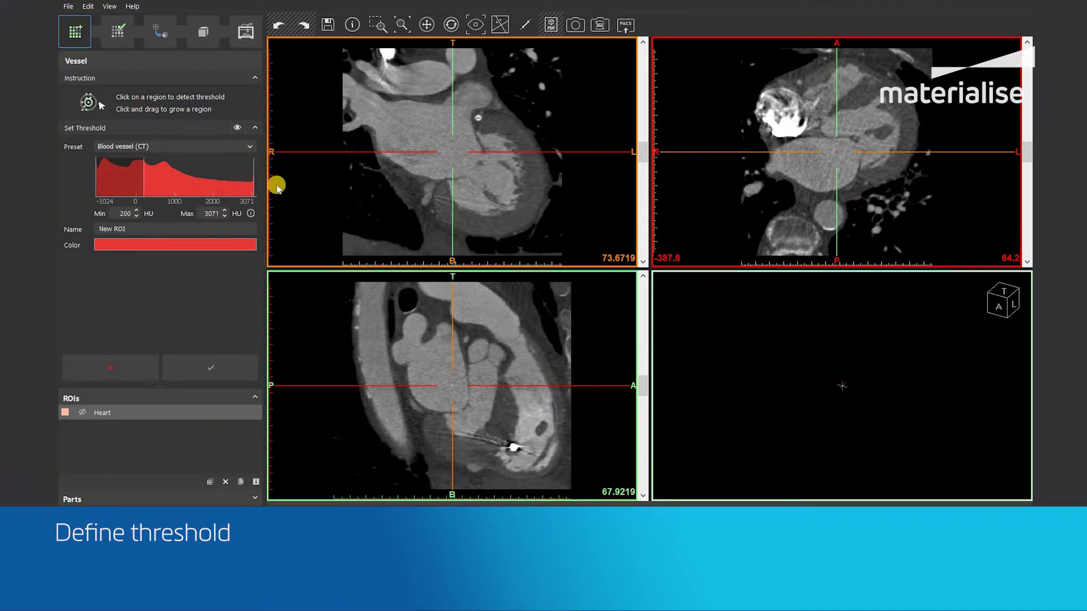
{"action": "left_click_drag", "start_coordinate": [644, 374], "coordinate": [642, 342]}
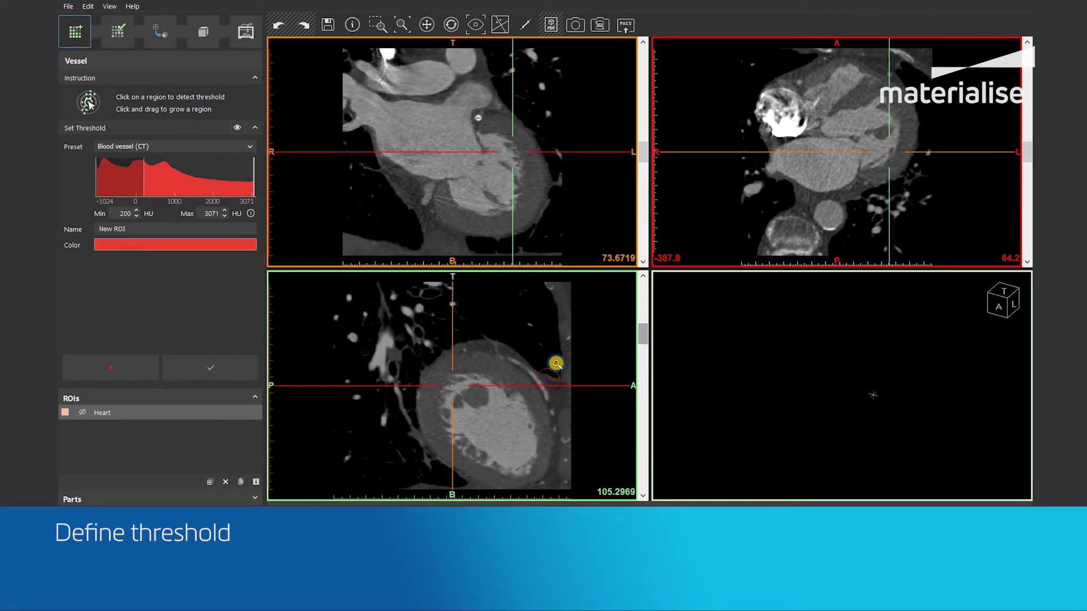
{"action": "scroll", "coordinate": [556, 360], "scroll_direction": "up", "scroll_amount": 5, "text": "ctrl"}
{"action": "middle_click_drag", "start_coordinate": [560, 355], "coordinate": [556, 330]}
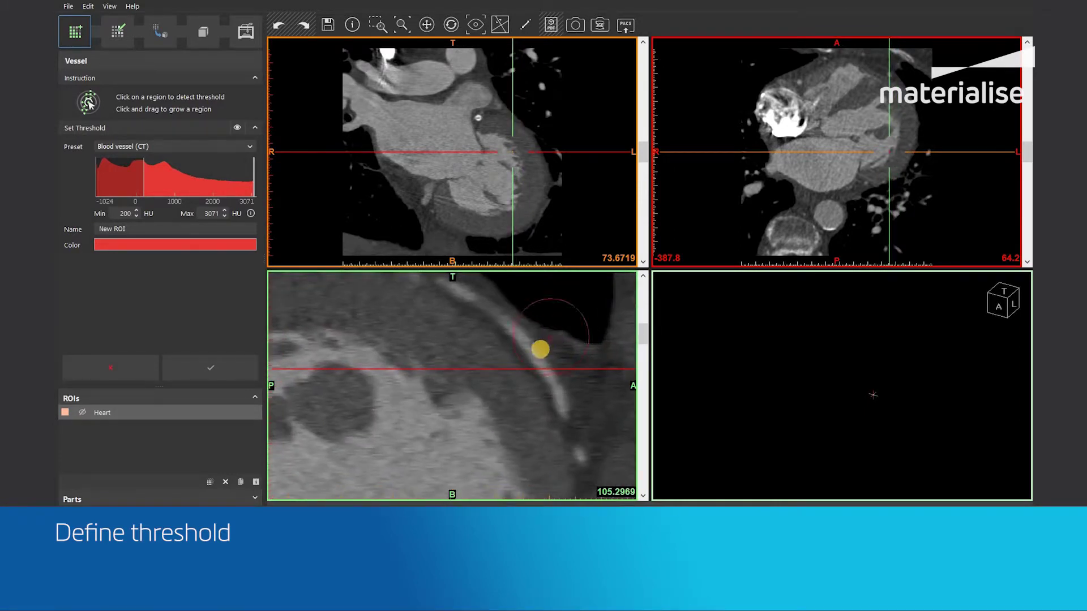
{"action": "left_click", "coordinate": [536, 355]}
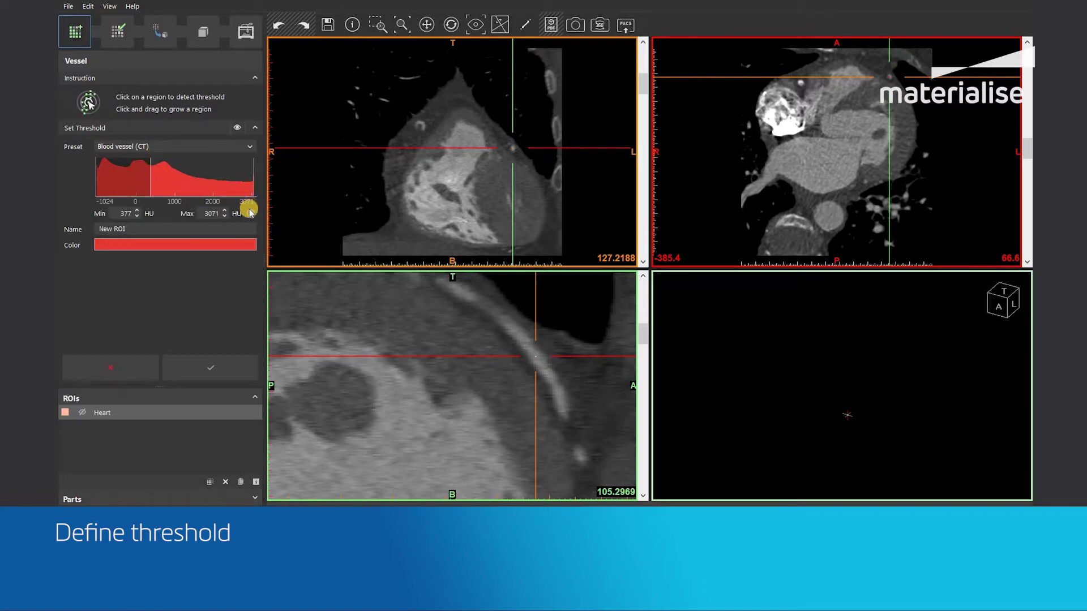
{"action": "mouse_move", "coordinate": [250, 213]}
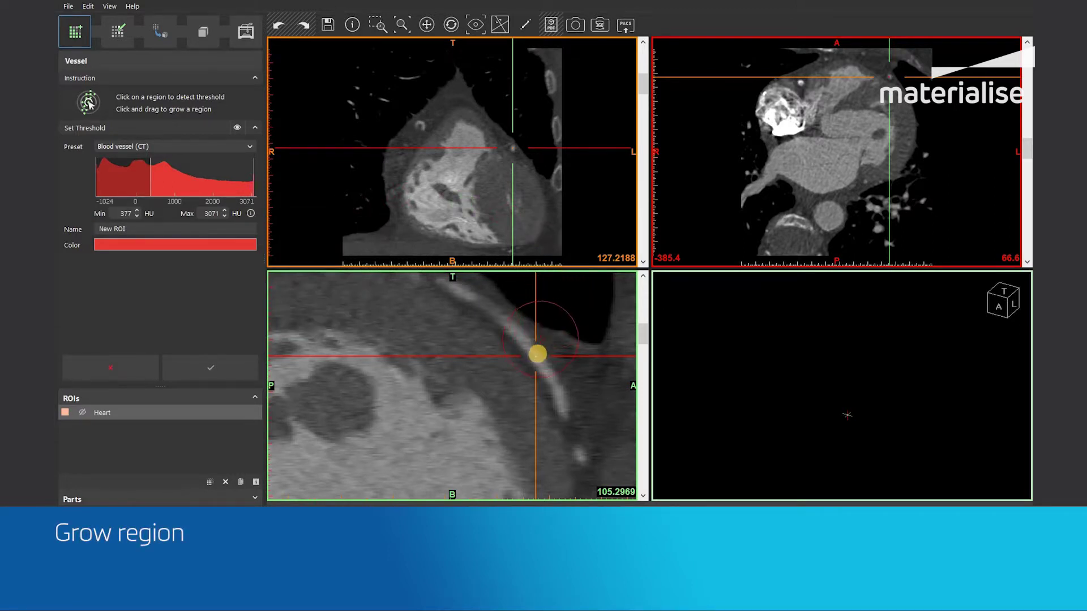
Step: Grow the vessel region from the seed in the sagittal view until it covers the artery segment in both directions
{"action": "left_click", "coordinate": [534, 355]}
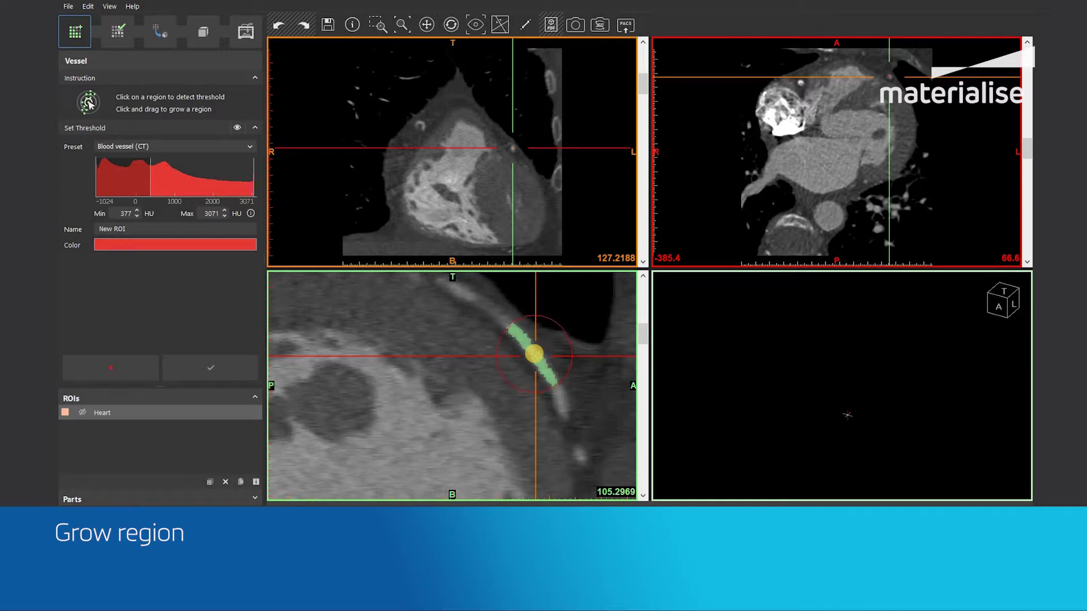
{"action": "left_click", "coordinate": [534, 354]}
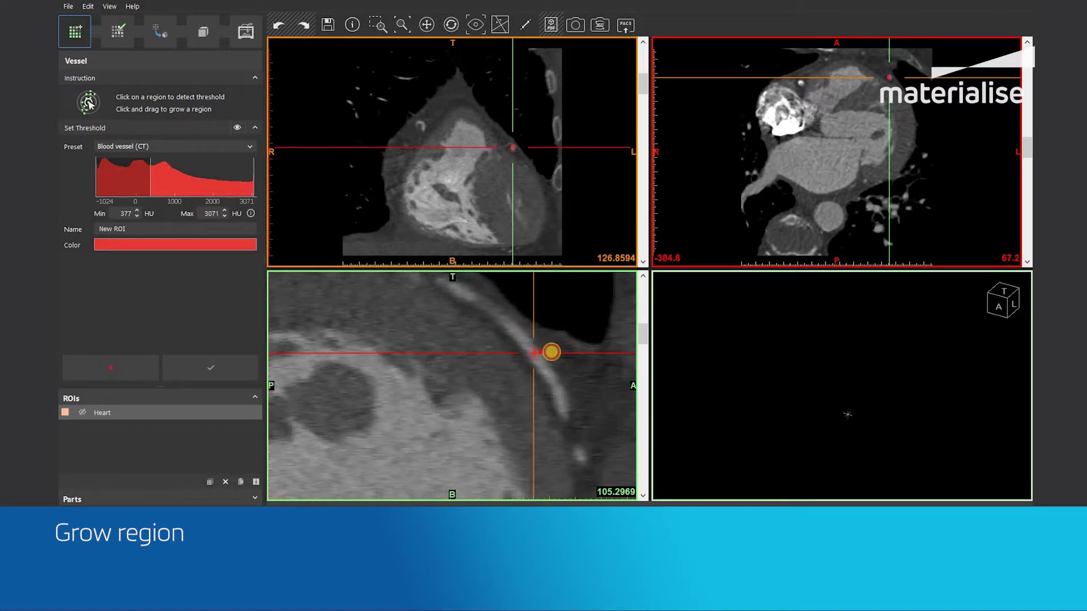
{"action": "left_click_drag", "start_coordinate": [570, 350], "coordinate": [637, 394]}
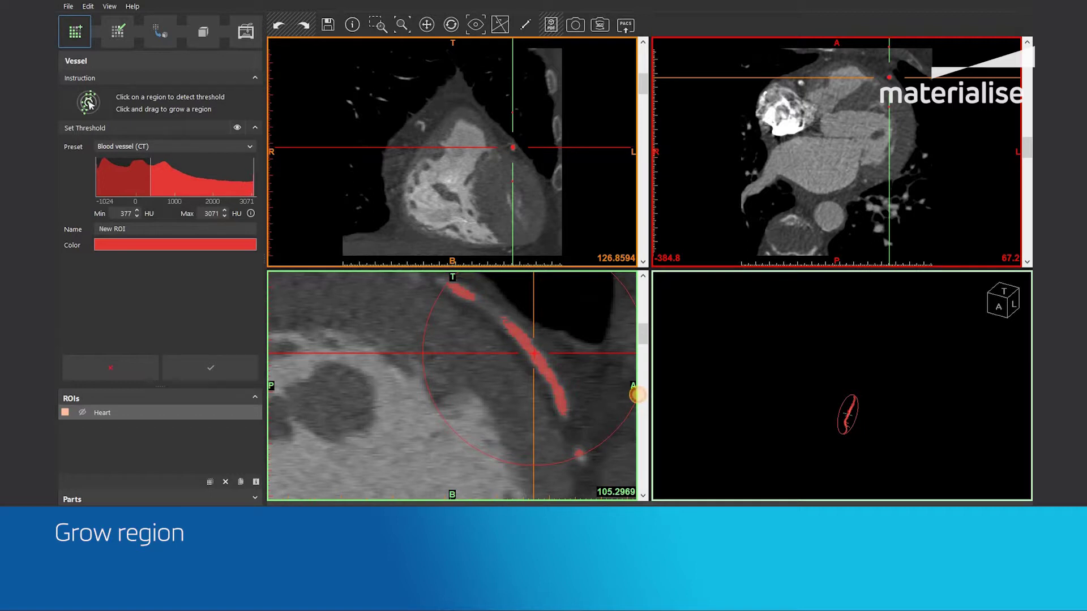
{"action": "left_click_drag", "start_coordinate": [637, 394], "coordinate": [668, 408]}
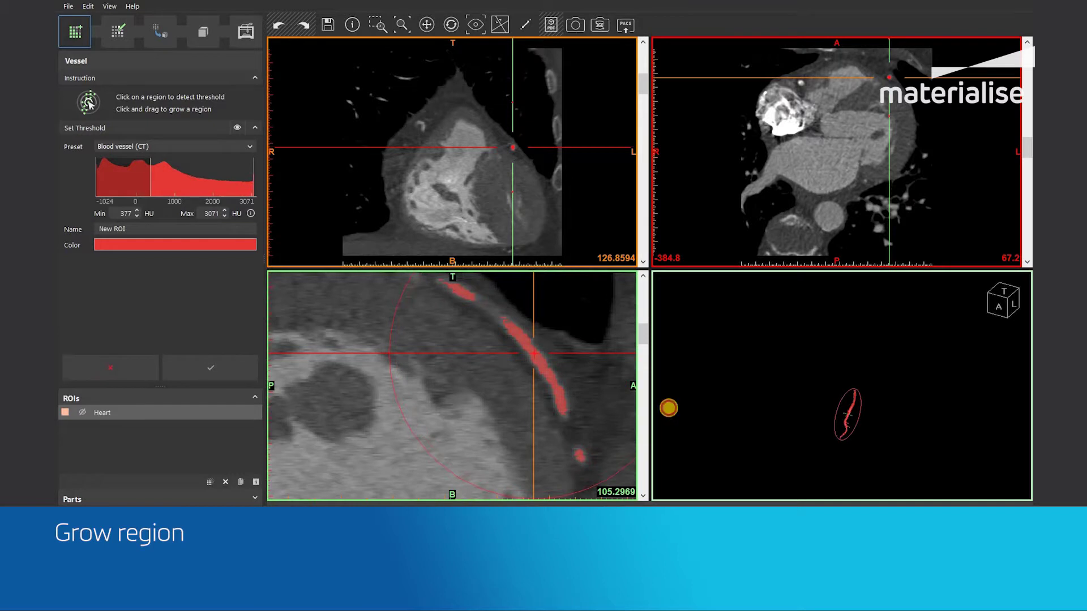
{"action": "left_click_drag", "start_coordinate": [668, 408], "coordinate": [712, 428]}
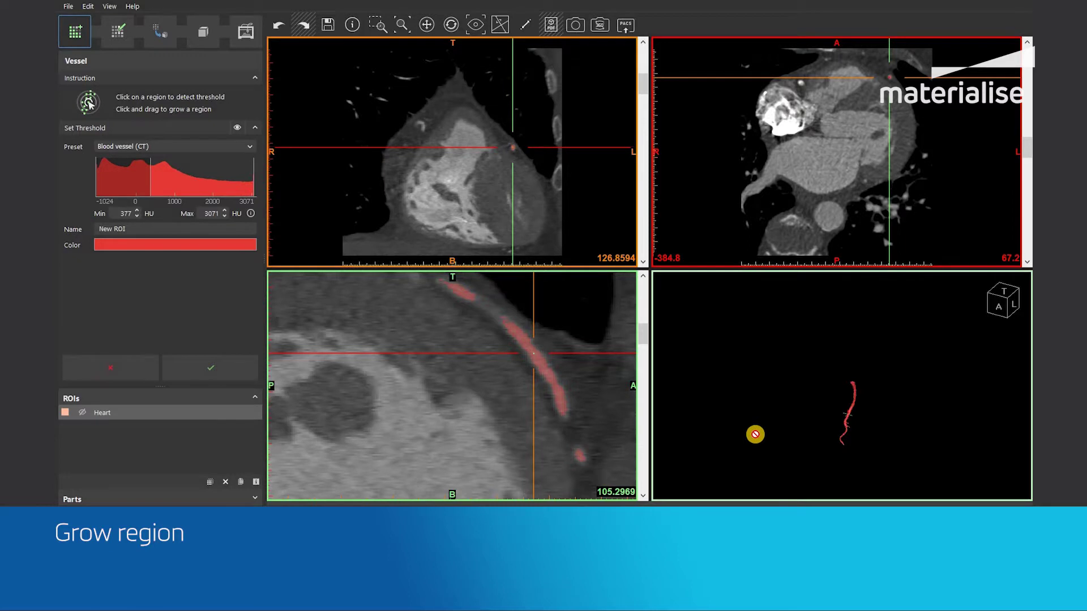
Step: Locate the upper end of the grown vessel in 3D and extend the region into the bright adjoining segment in the axial view
{"action": "left_click_drag", "start_coordinate": [851, 396], "coordinate": [874, 391]}
{"action": "mouse_move", "coordinate": [874, 391]}
{"action": "right_mouse_down"}
{"action": "mouse_move", "coordinate": [888, 385]}
{"action": "mouse_move", "coordinate": [840, 381]}
{"action": "mouse_move", "coordinate": [835, 333]}
{"action": "right_mouse_up"}
{"action": "scroll", "coordinate": [837, 333], "scroll_direction": "up", "scroll_amount": 2}
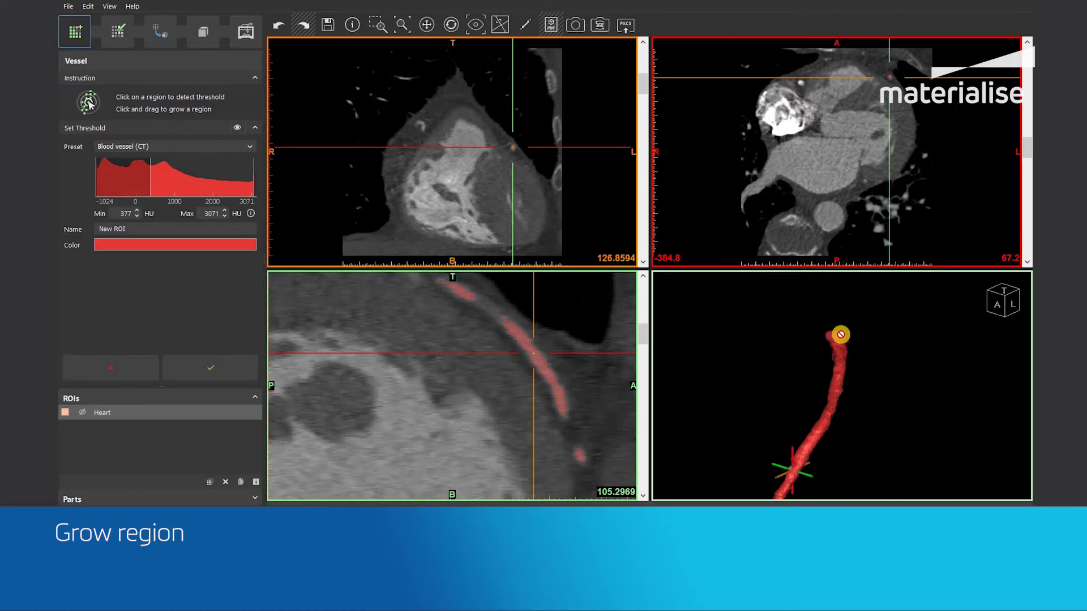
{"action": "left_click", "coordinate": [840, 334]}
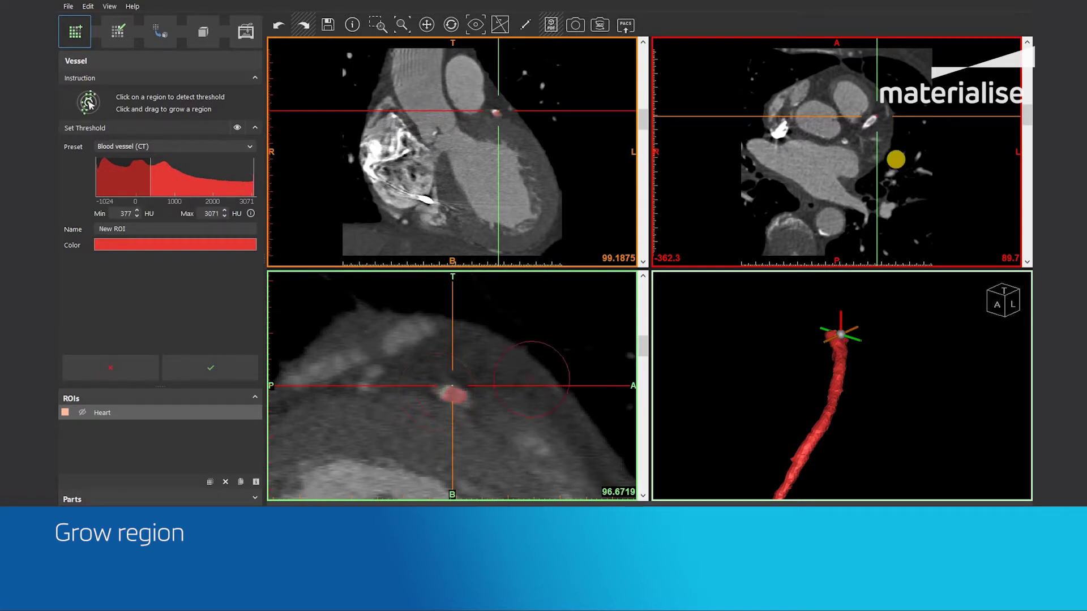
{"action": "right_click_drag", "start_coordinate": [867, 106], "coordinate": [885, 143], "text": "ctrl"}
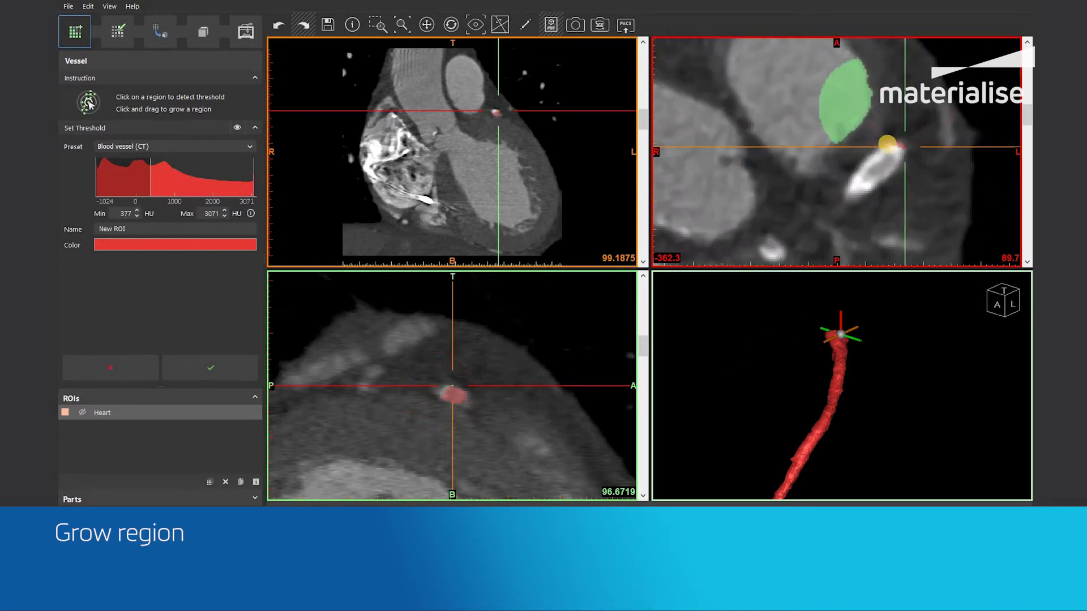
{"action": "left_click", "coordinate": [887, 160]}
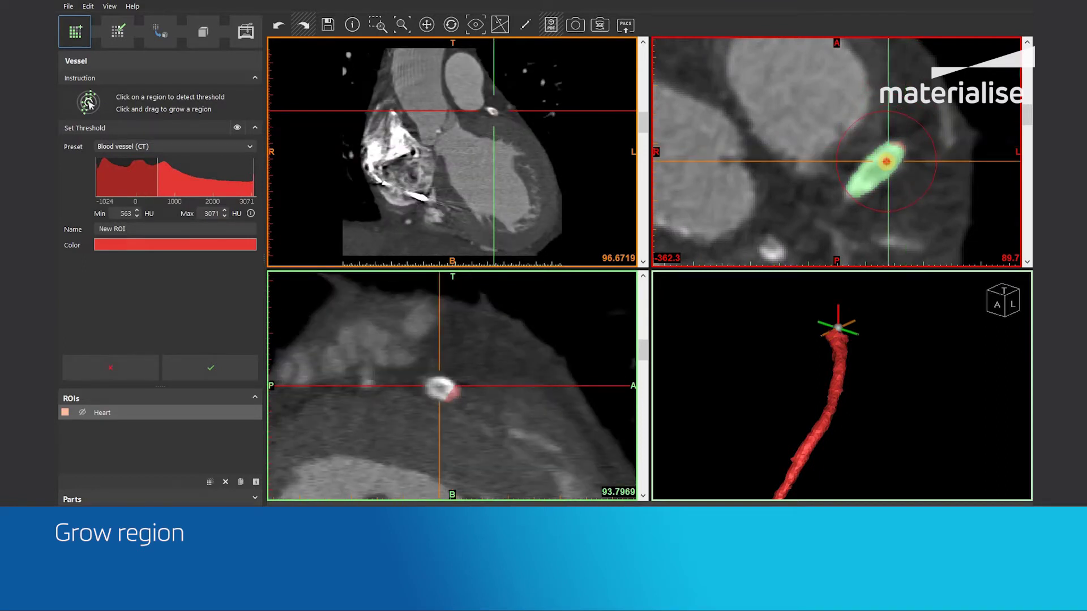
{"action": "left_click_drag", "start_coordinate": [887, 161], "coordinate": [923, 191]}
Step: Locate the new upper end of the vessel in 3D and grow the region around its bright cross-section in the sagittal view
{"action": "right_click_drag", "start_coordinate": [786, 366], "coordinate": [856, 347]}
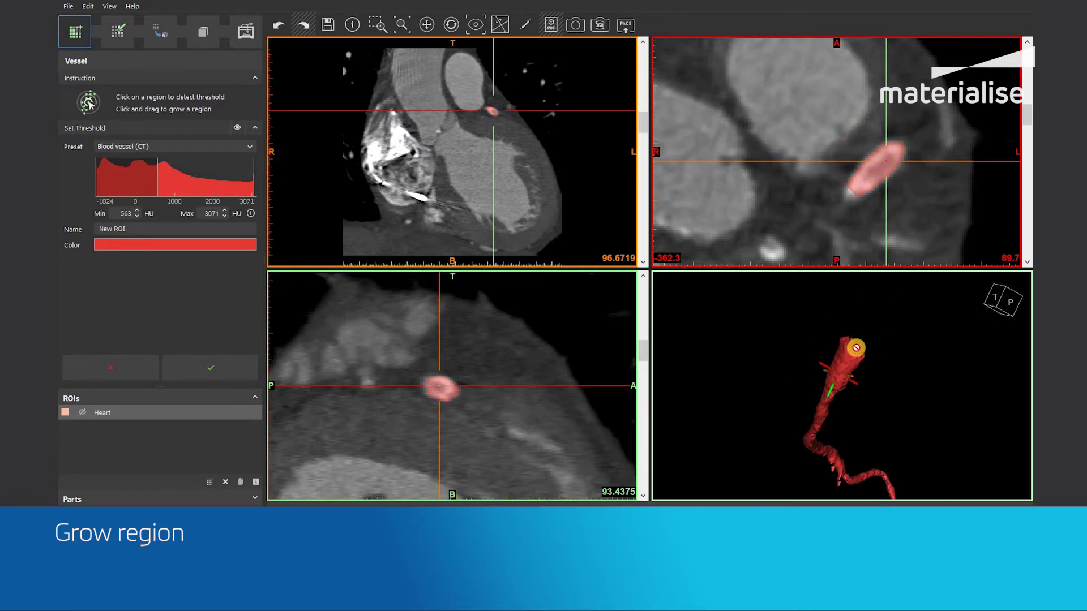
{"action": "left_click", "coordinate": [854, 347]}
{"action": "mouse_move", "coordinate": [448, 377]}
{"action": "left_mouse_down"}
{"action": "mouse_move", "coordinate": [406, 375]}
{"action": "mouse_move", "coordinate": [437, 387]}
{"action": "left_mouse_up"}
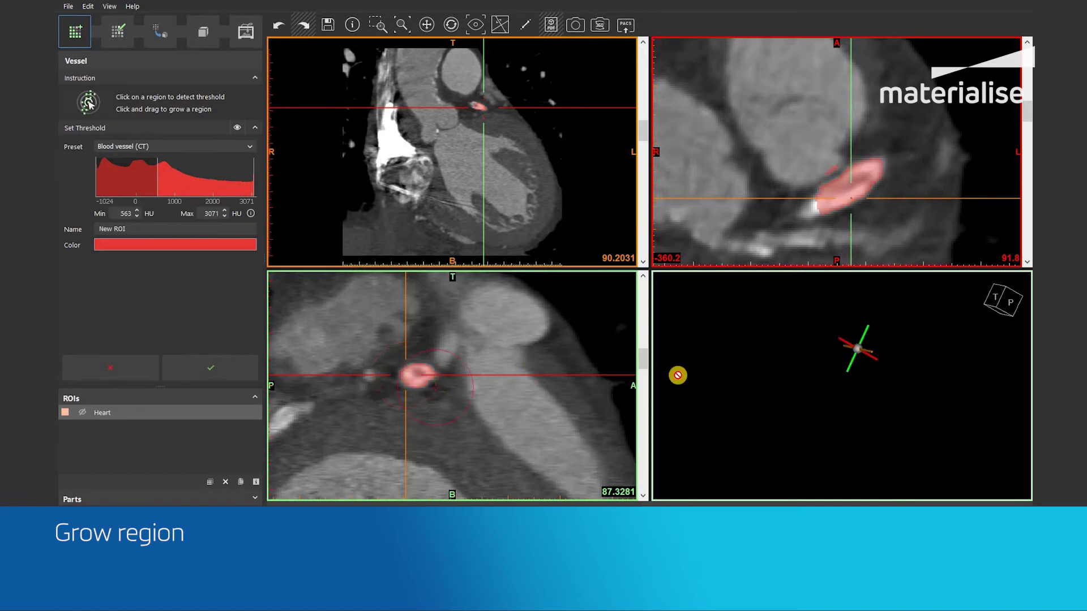
Step: Extend the vessel region from its new end through the next bright segment, growing it in the axial and coronal views
{"action": "left_click", "coordinate": [871, 326]}
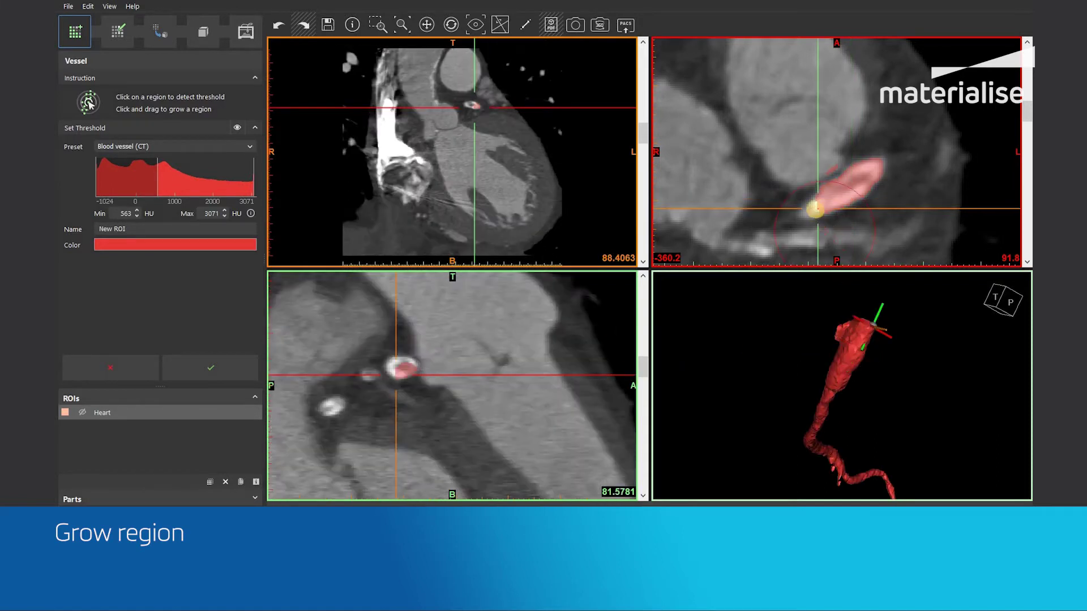
{"action": "left_click_drag", "start_coordinate": [812, 214], "coordinate": [815, 209]}
{"action": "right_click_drag", "start_coordinate": [459, 96], "coordinate": [513, 113], "text": "ctrl"}
{"action": "mouse_move", "coordinate": [503, 131]}
{"action": "left_mouse_down"}
{"action": "mouse_move", "coordinate": [487, 141]}
{"action": "mouse_move", "coordinate": [566, 153]}
{"action": "mouse_move", "coordinate": [582, 168]}
{"action": "left_mouse_up"}
{"action": "left_click", "coordinate": [494, 139]}
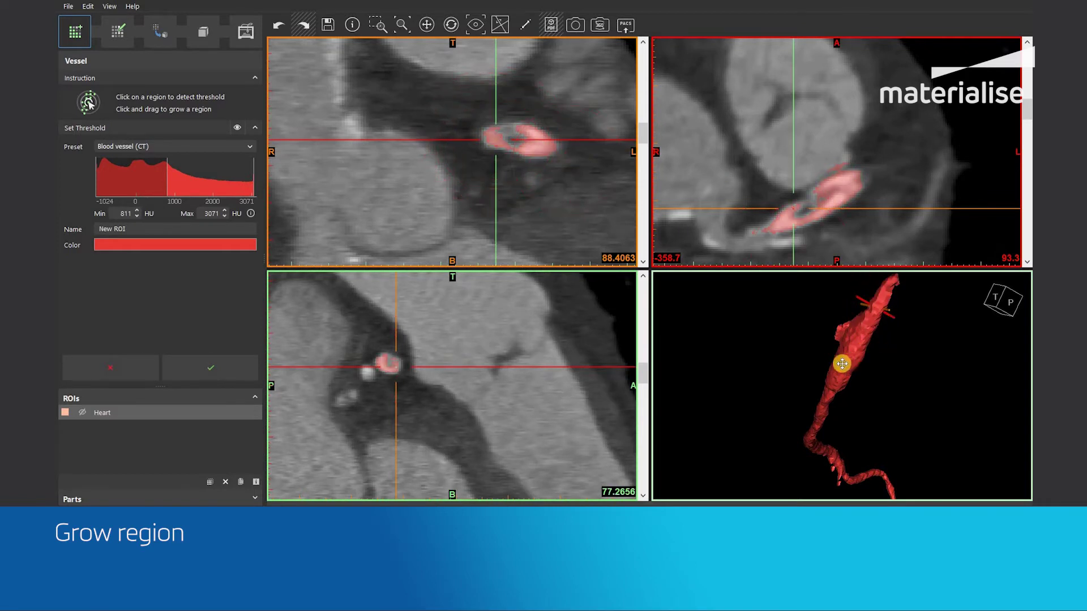
Step: Locate the vessel's end in 3D, redetect the threshold on its small sagittal cross-section, and grow the region there
{"action": "middle_click_drag", "start_coordinate": [841, 364], "coordinate": [784, 413]}
{"action": "left_click", "coordinate": [835, 328]}
{"action": "left_click_drag", "start_coordinate": [357, 365], "coordinate": [366, 365]}
{"action": "left_click", "coordinate": [365, 365]}
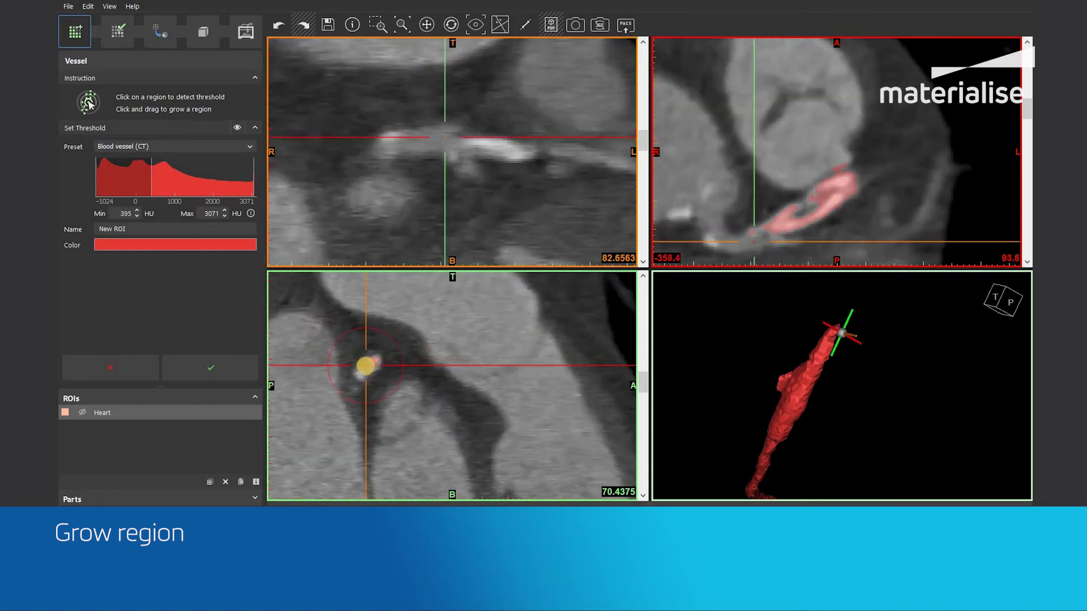
{"action": "mouse_move", "coordinate": [366, 367]}
{"action": "left_mouse_down"}
{"action": "mouse_move", "coordinate": [388, 389]}
{"action": "mouse_move", "coordinate": [376, 384]}
{"action": "left_mouse_up"}
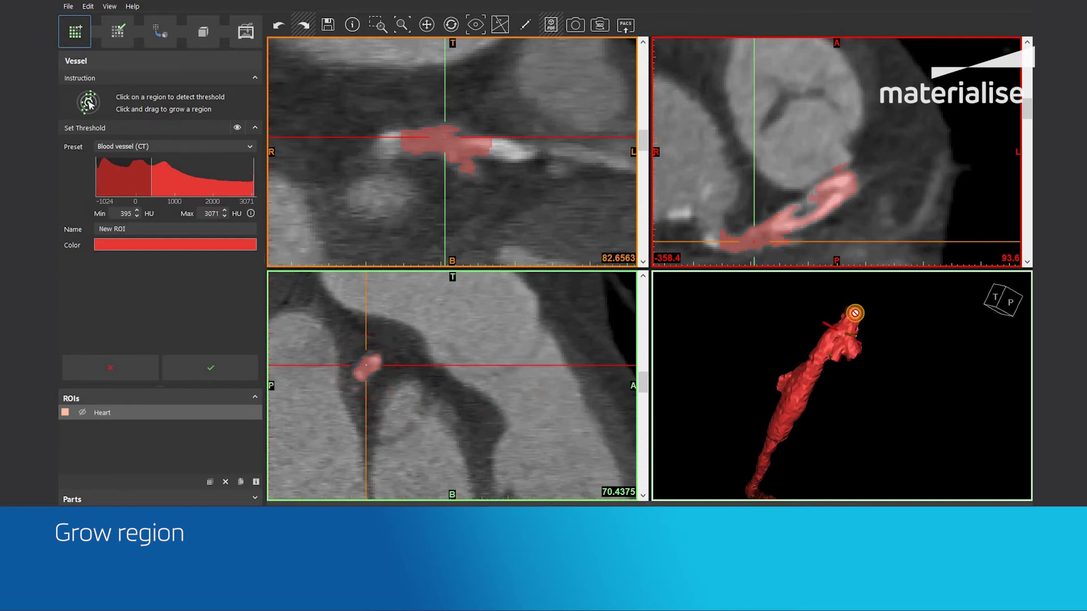
Step: Grow the vessel region in the axial view up to its origin at the aorta and into the short side branch
{"action": "left_click", "coordinate": [855, 313]}
{"action": "left_click", "coordinate": [717, 234]}
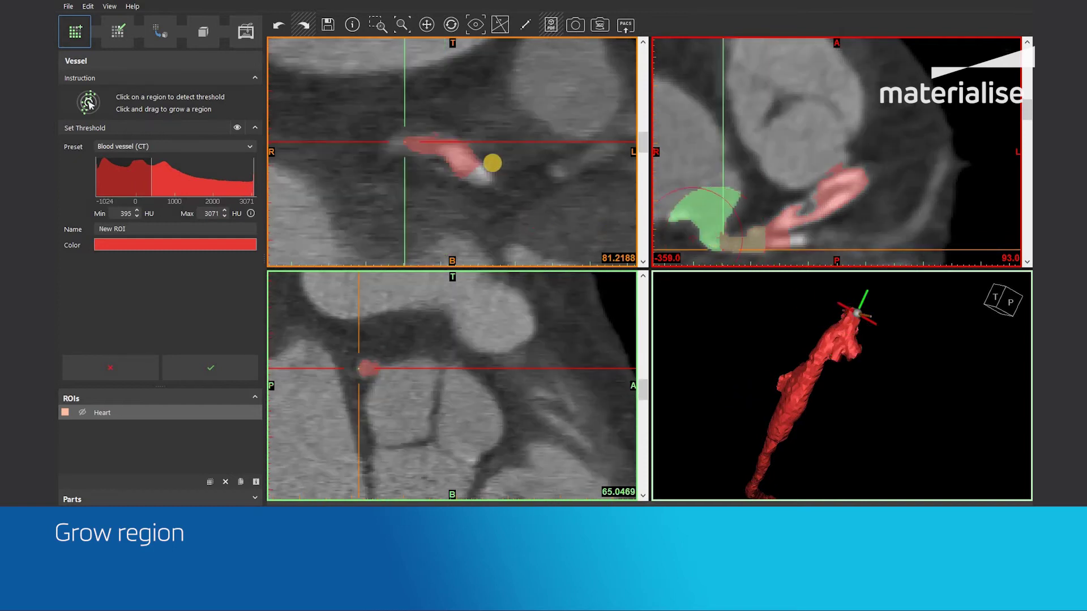
{"action": "left_click_drag", "start_coordinate": [765, 233], "coordinate": [730, 249]}
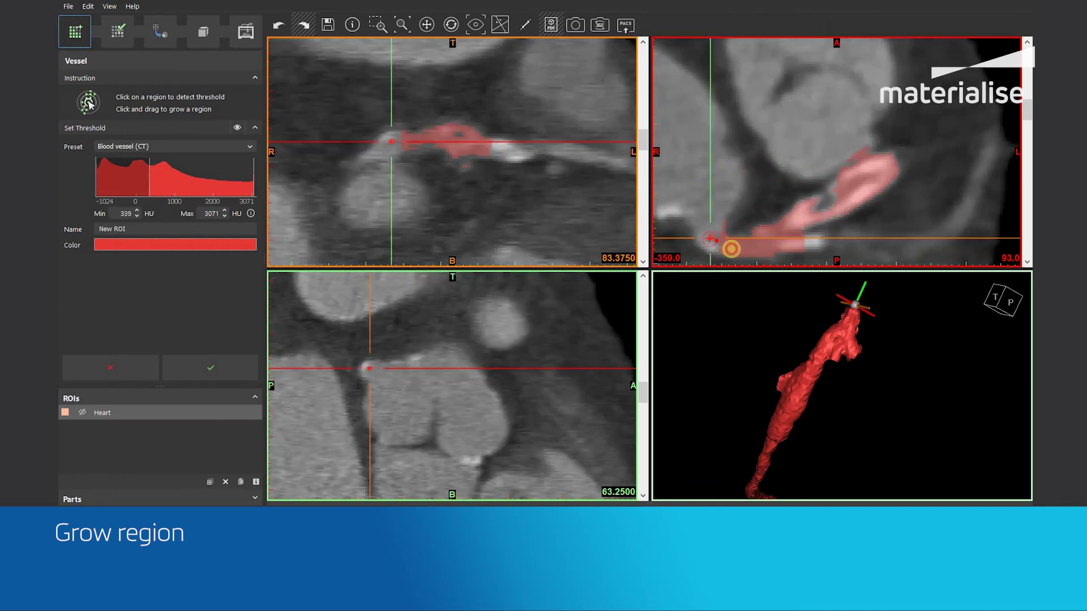
{"action": "left_click_drag", "start_coordinate": [814, 244], "coordinate": [818, 242]}
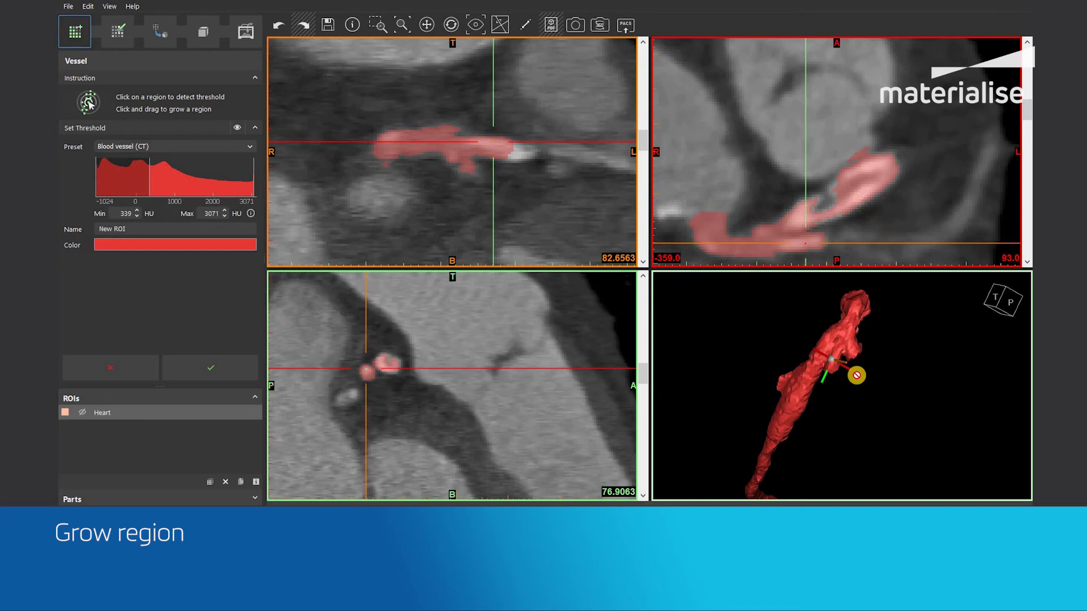
Step: Accept the vessel segmentation as a new ROI and show the Heart ROI together with it in the 3D view
{"action": "right_click_drag", "start_coordinate": [834, 368], "coordinate": [828, 364]}
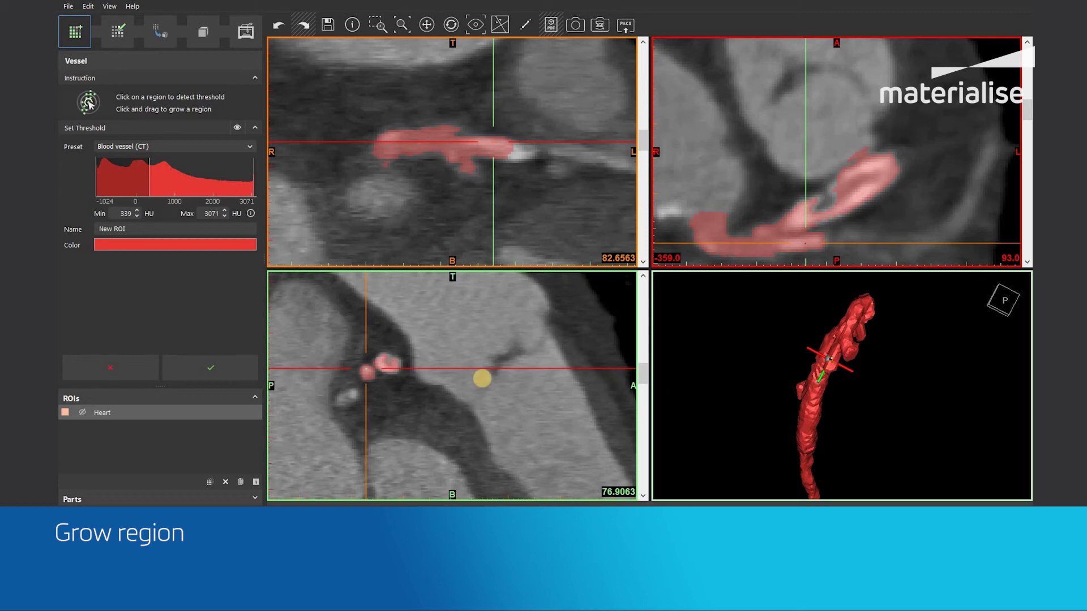
{"action": "left_click", "coordinate": [194, 371]}
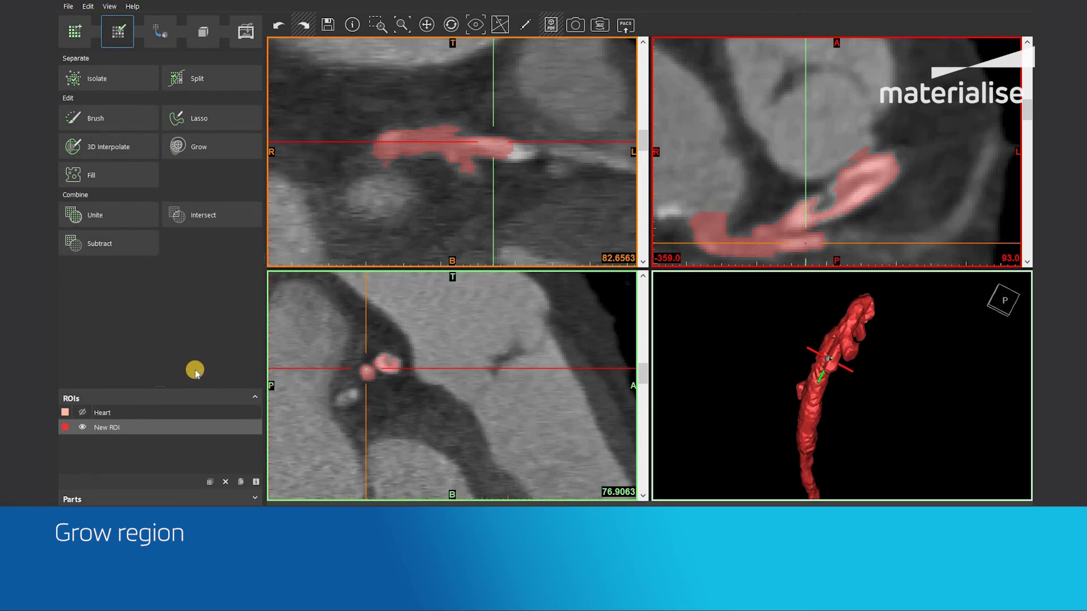
{"action": "left_click", "coordinate": [83, 413]}
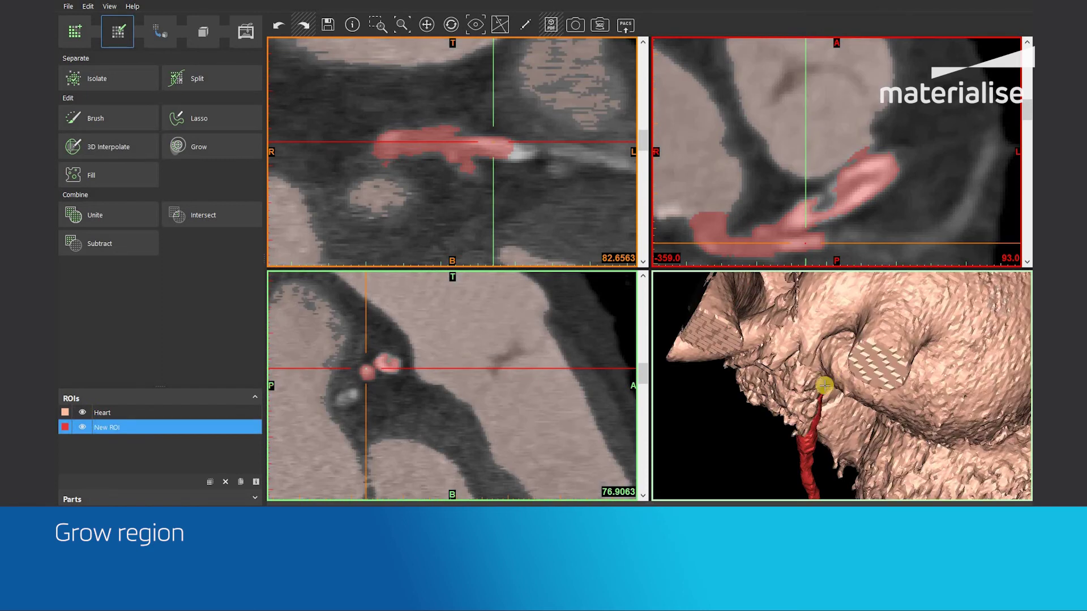
{"action": "scroll", "coordinate": [860, 374], "scroll_direction": "down", "scroll_amount": 5}
{"action": "mouse_move", "coordinate": [887, 365]}
{"action": "right_mouse_down"}
{"action": "mouse_move", "coordinate": [892, 340]}
{"action": "mouse_move", "coordinate": [863, 330]}
{"action": "mouse_move", "coordinate": [933, 358]}
{"action": "mouse_move", "coordinate": [902, 354]}
{"action": "right_mouse_up"}
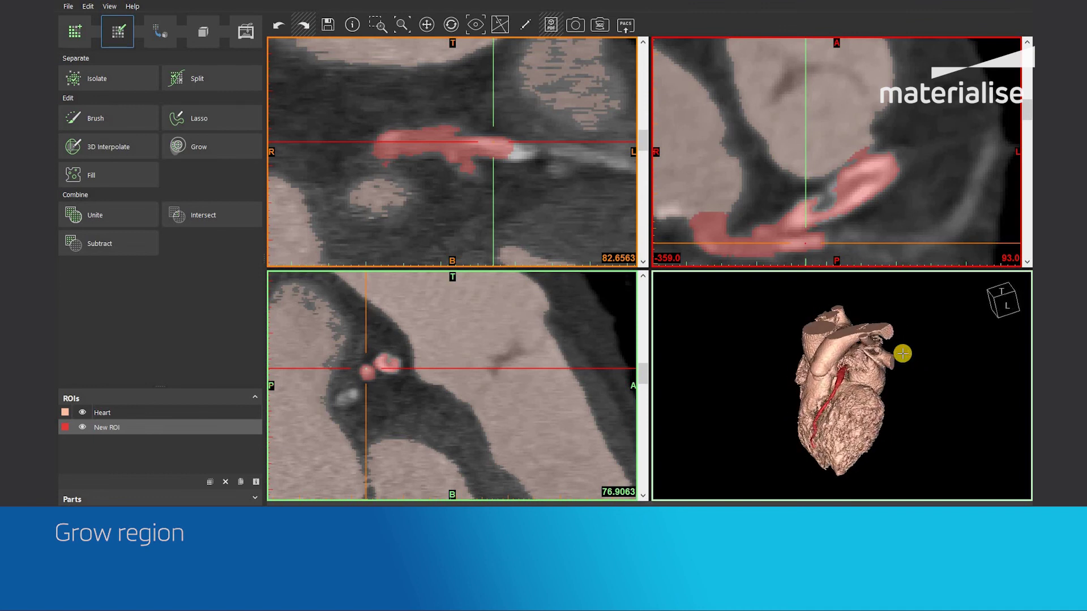